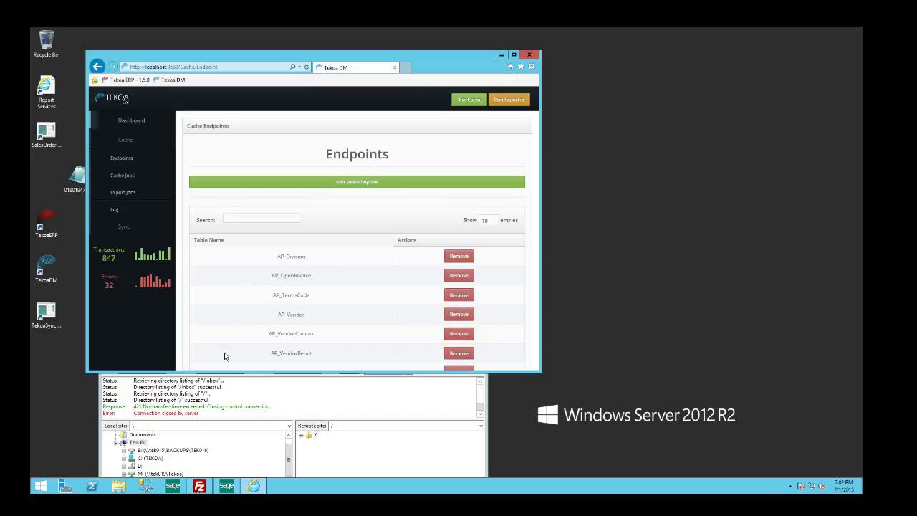
Step: Reposition FileZilla to show its inbox and integrator folders, then bring Sage 100 ERP forward
{"action": "left_click", "coordinate": [264, 388]}
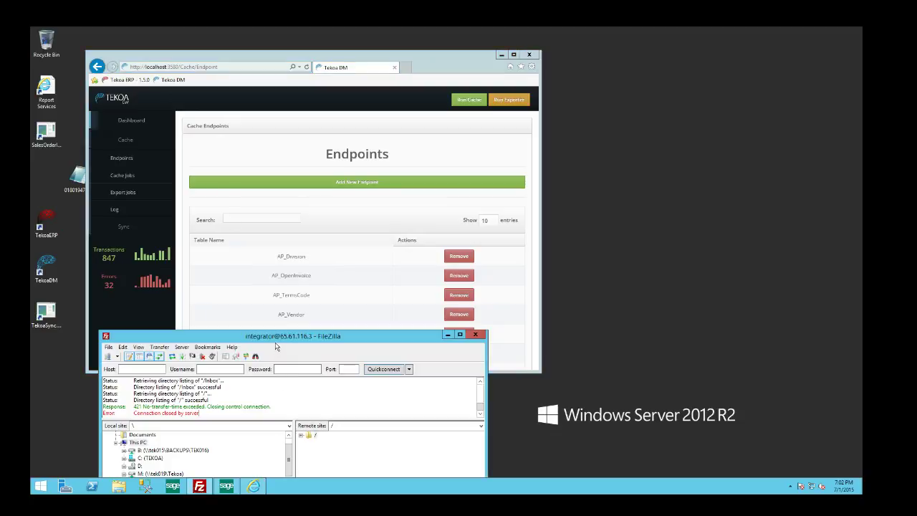
{"action": "left_click_drag", "start_coordinate": [279, 337], "coordinate": [279, 135]}
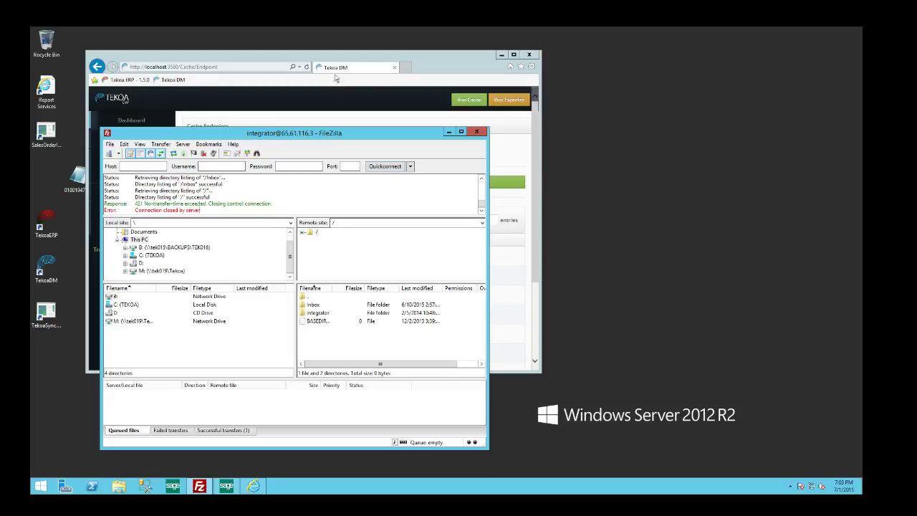
{"action": "left_click_drag", "start_coordinate": [381, 135], "coordinate": [380, 230]}
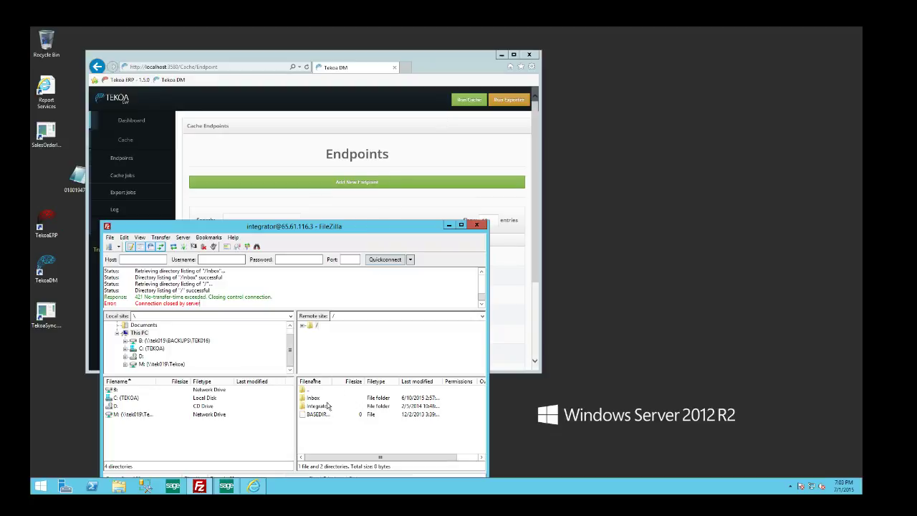
{"action": "left_click", "coordinate": [226, 489]}
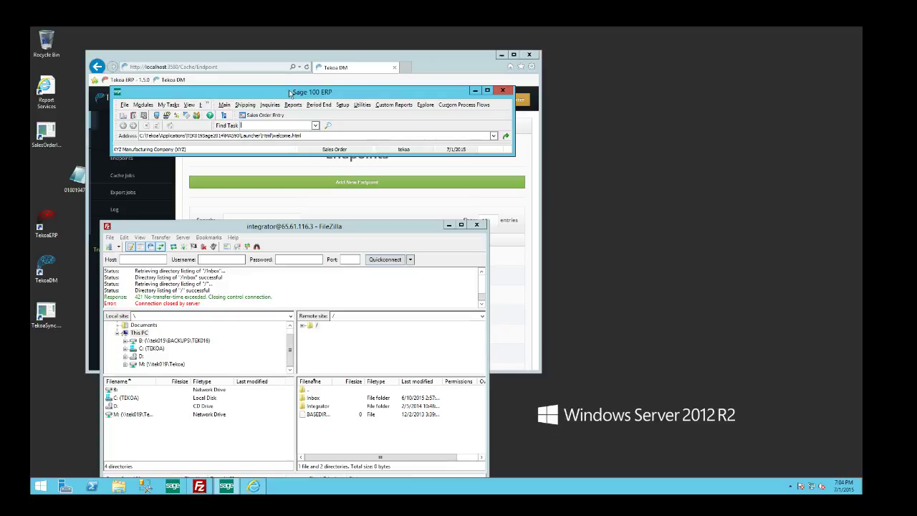
Step: Open the purchase order XML in Notepad and highlight the second item code BTTRY-98422
{"action": "double_click", "coordinate": [74, 179]}
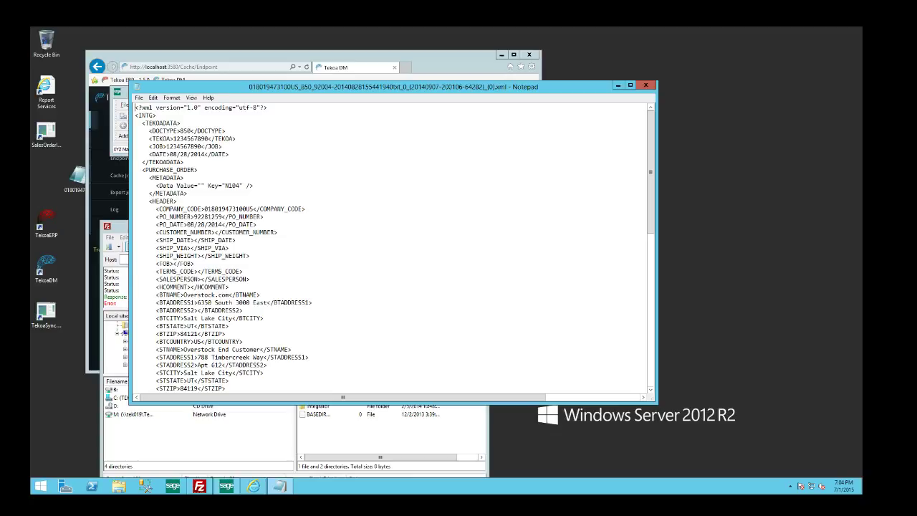
{"action": "scroll", "coordinate": [398, 248], "scroll_direction": "down", "scroll_amount": 8}
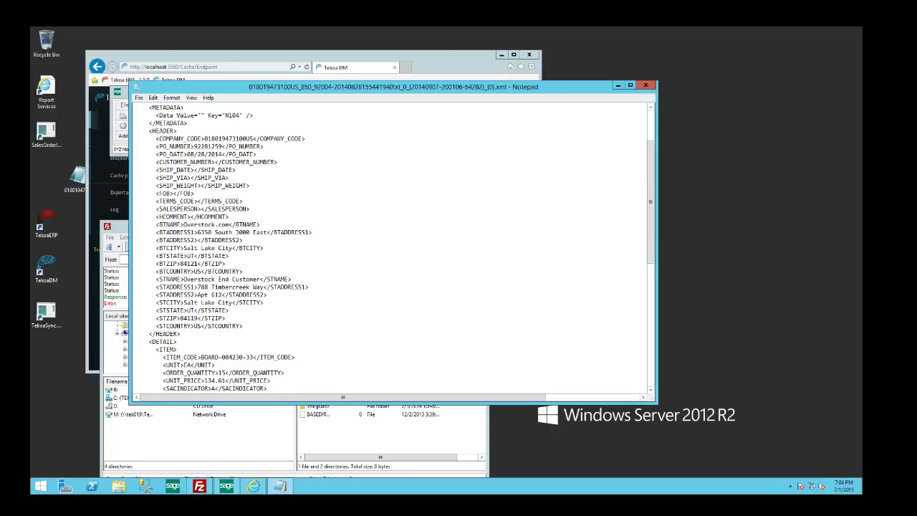
{"action": "scroll", "coordinate": [398, 248], "scroll_direction": "down", "scroll_amount": 2}
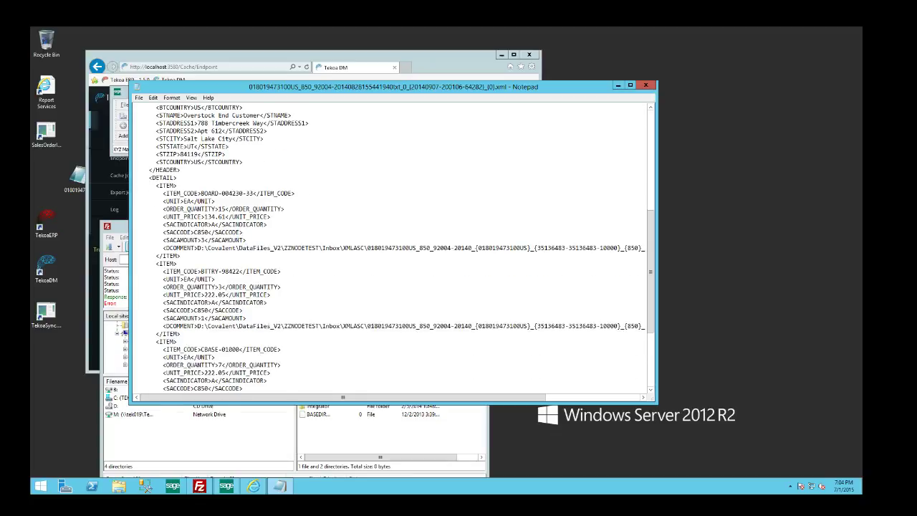
{"action": "left_click_drag", "start_coordinate": [241, 271], "coordinate": [201, 272]}
Step: Close the XML file, nudge Sage 100 ERP up, and bring the Tekoa DM browser forward
{"action": "left_click", "coordinate": [645, 85]}
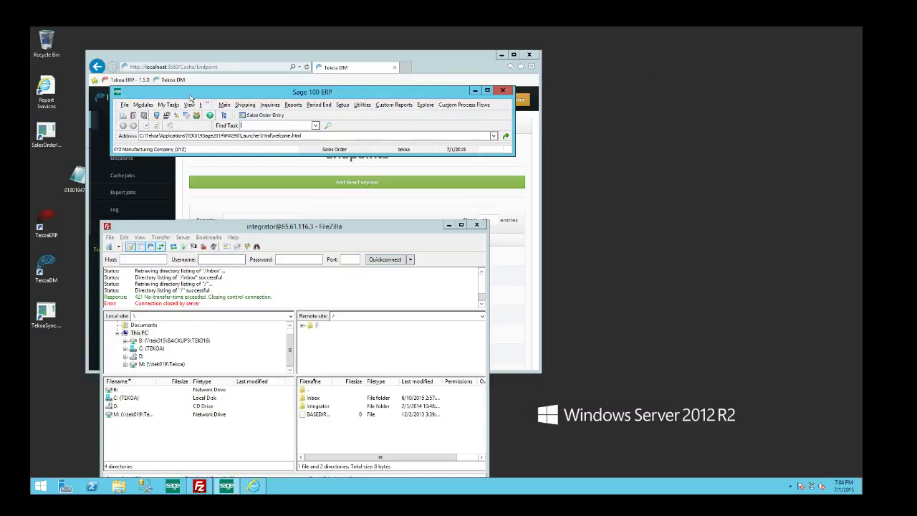
{"action": "left_click_drag", "start_coordinate": [191, 96], "coordinate": [192, 80]}
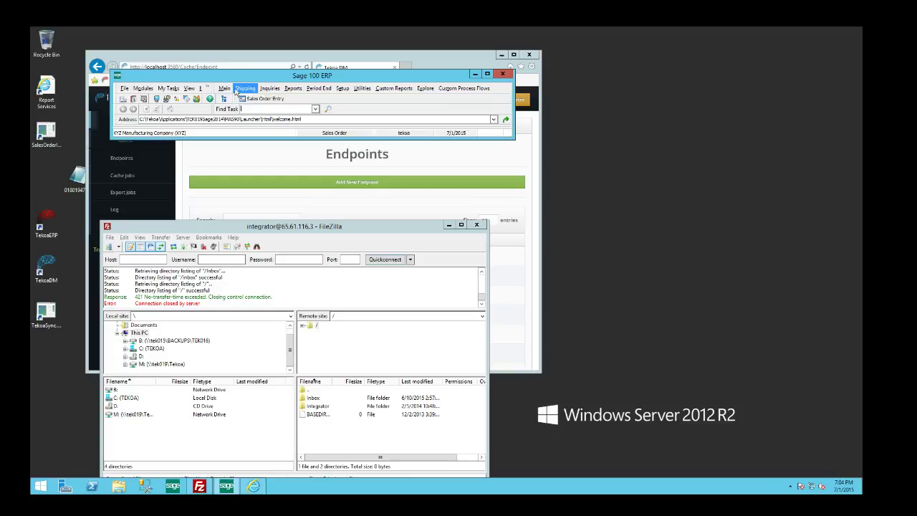
{"action": "left_click", "coordinate": [164, 142]}
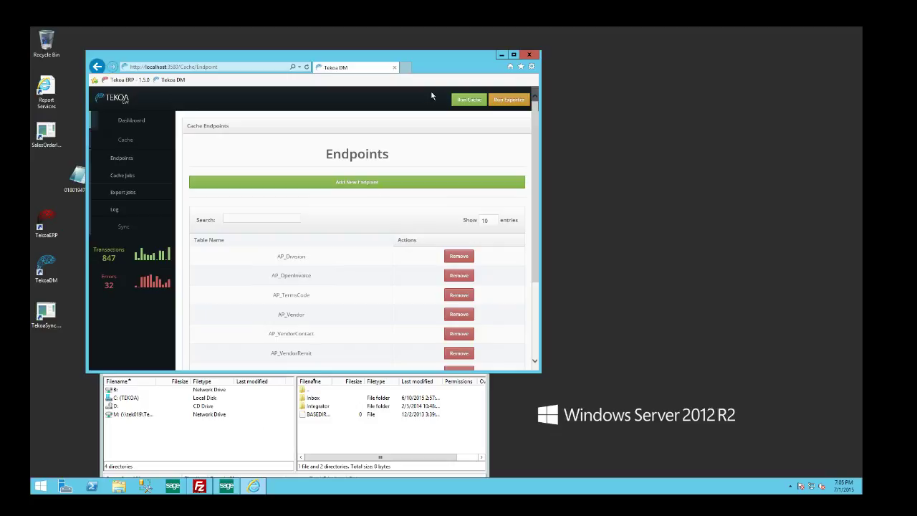
Step: Minimize the Tekoa DM browser, open Sales Order Entry, and review the 17 existing order numbers
{"action": "left_click", "coordinate": [502, 55]}
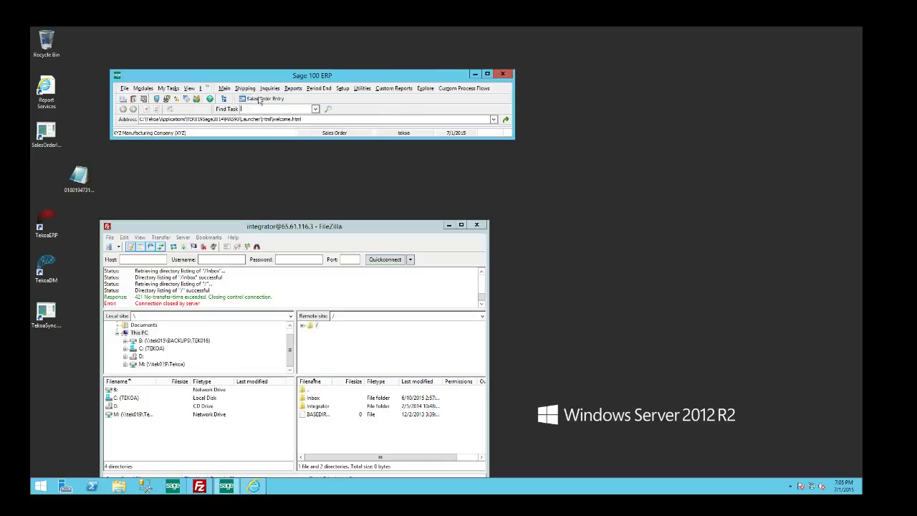
{"action": "double_click", "coordinate": [265, 77]}
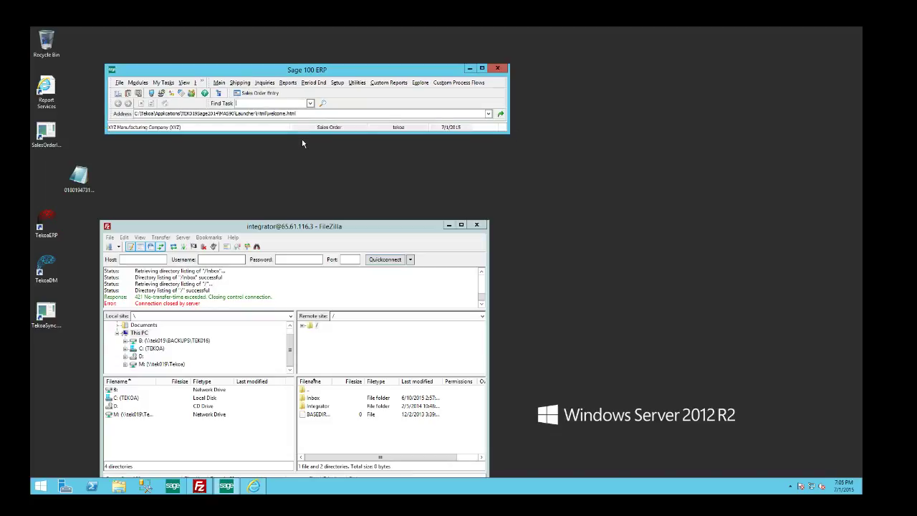
{"action": "left_click", "coordinate": [257, 93]}
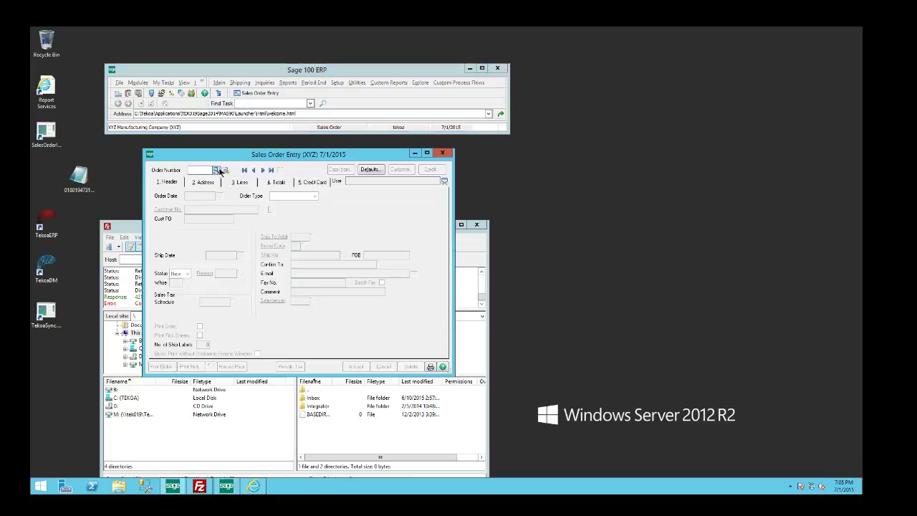
{"action": "left_click", "coordinate": [216, 170]}
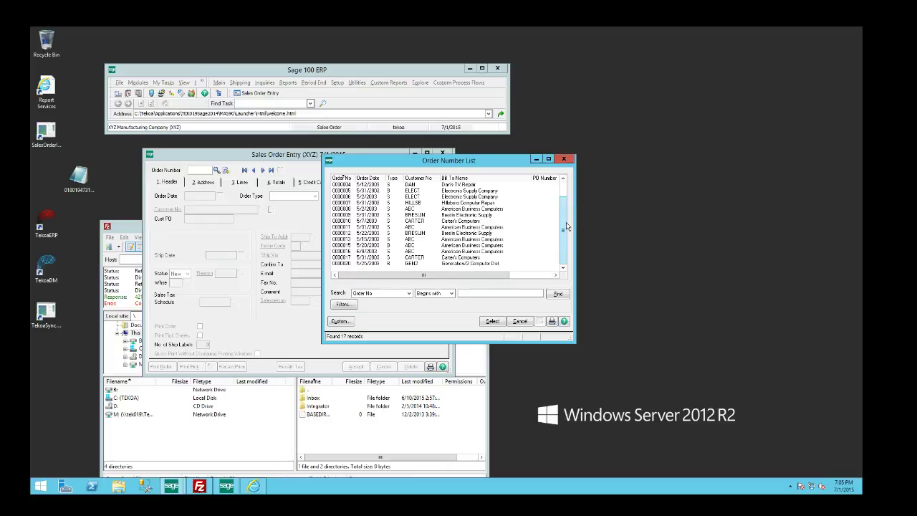
{"action": "left_click", "coordinate": [564, 159]}
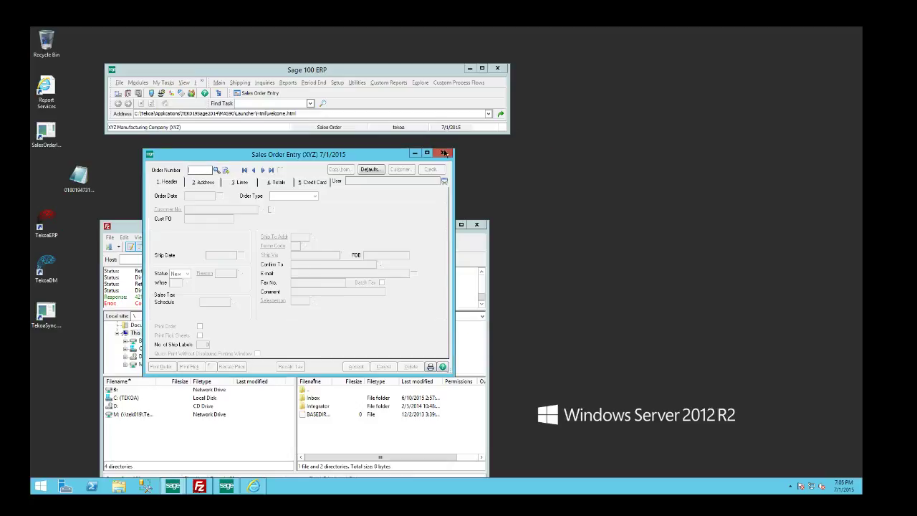
Step: Close Sales Order Entry and reopen the purchase order XML to check its DOCTYPE of 850
{"action": "left_click", "coordinate": [444, 152]}
{"action": "left_click_drag", "start_coordinate": [360, 228], "coordinate": [400, 68]}
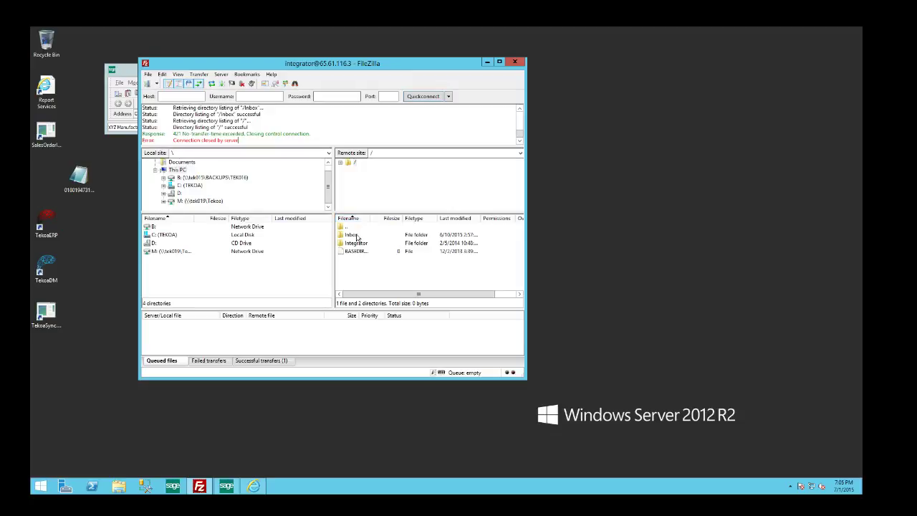
{"action": "double_click", "coordinate": [78, 179]}
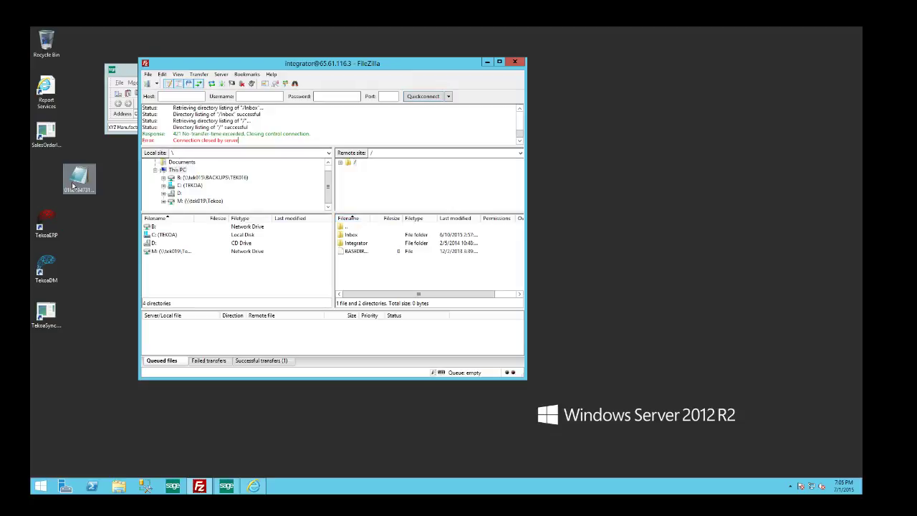
{"action": "scroll", "coordinate": [391, 247], "scroll_direction": "down", "scroll_amount": 10}
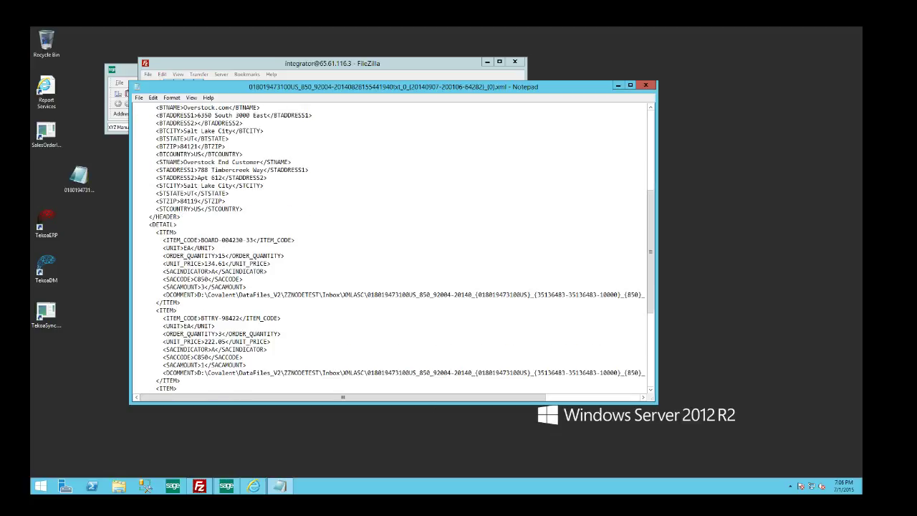
{"action": "scroll", "coordinate": [391, 247], "scroll_direction": "up", "scroll_amount": 10}
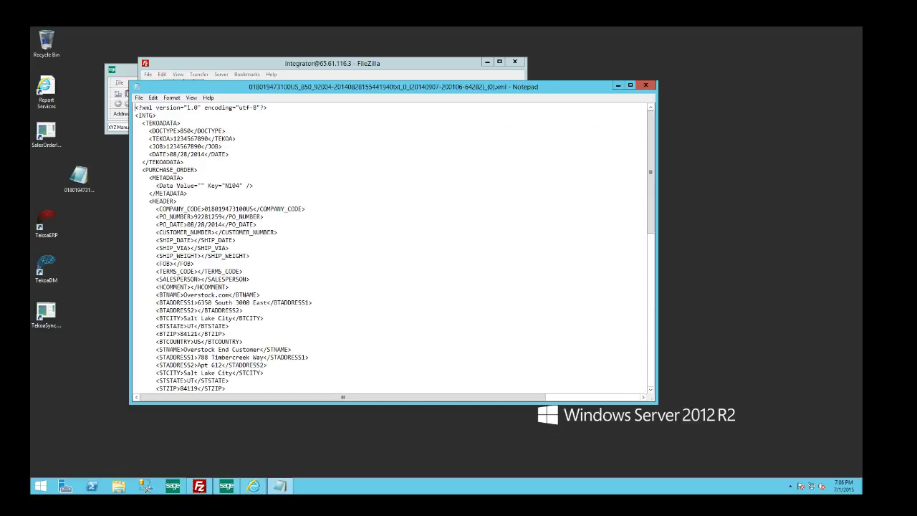
{"action": "left_click_drag", "start_coordinate": [135, 131], "coordinate": [180, 131]}
Step: Close the XML file, open the empty /Inbox/850 folder on the FTP server, and select the desktop purchase order
{"action": "left_click", "coordinate": [647, 86]}
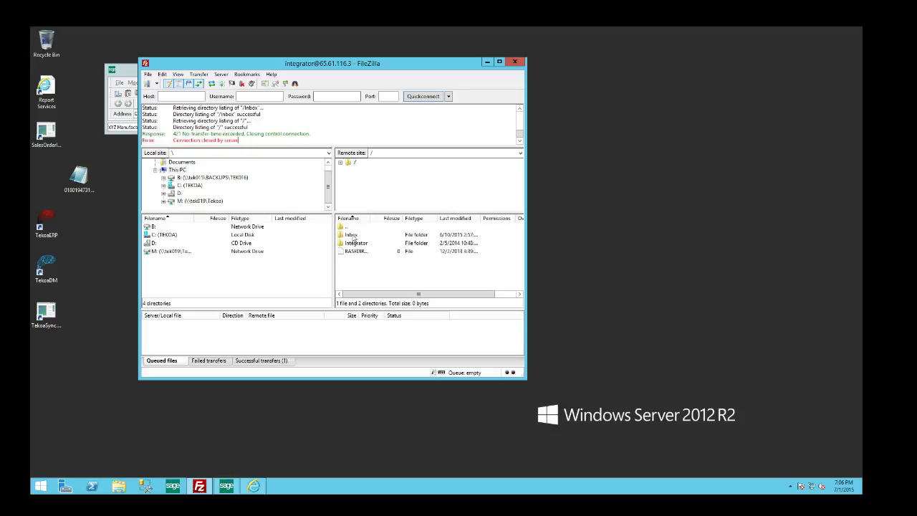
{"action": "double_click", "coordinate": [353, 239]}
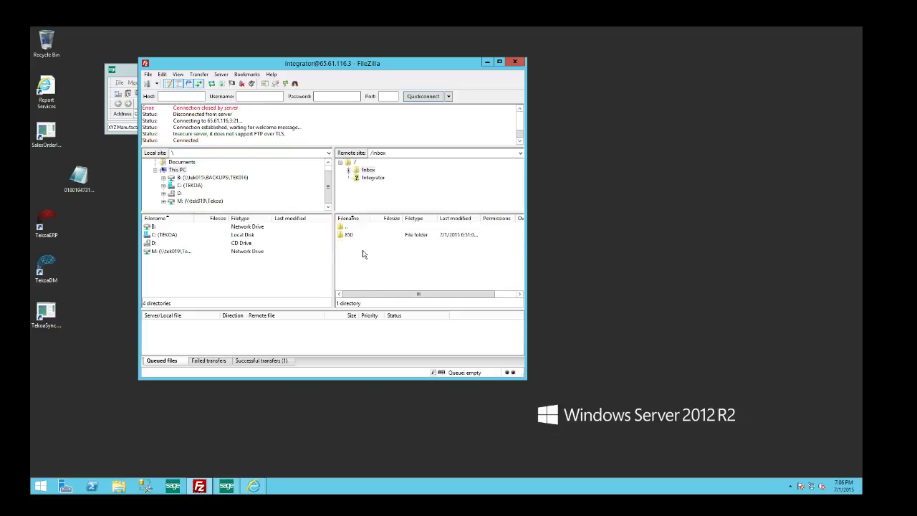
{"action": "double_click", "coordinate": [347, 236]}
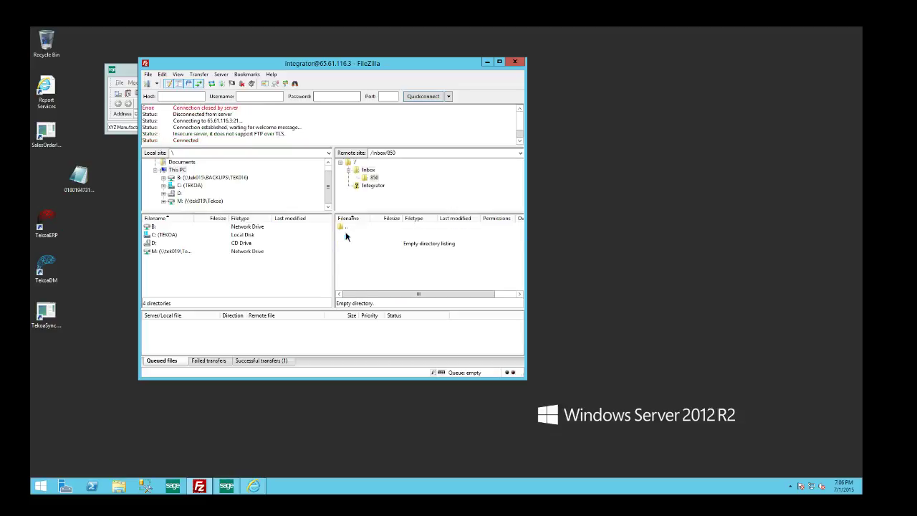
{"action": "left_click", "coordinate": [78, 178]}
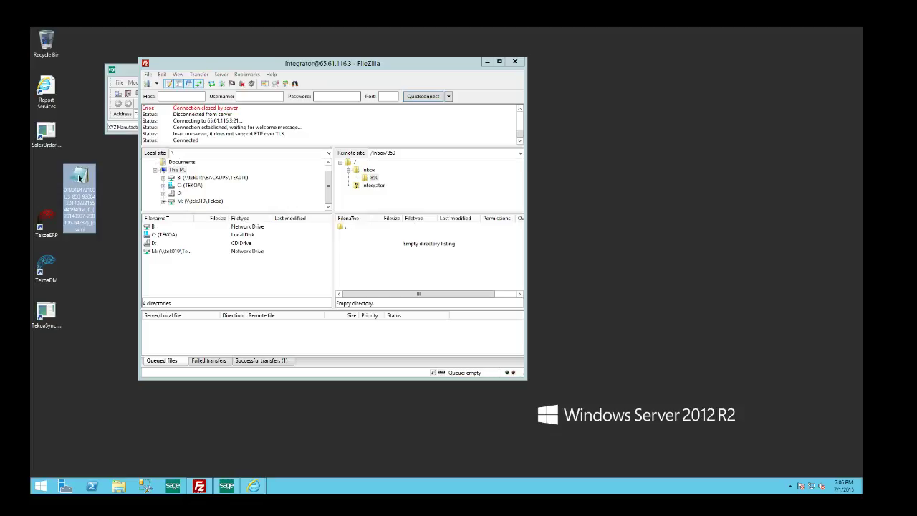
Step: Upload the purchase order XML (3,171 bytes) into /Inbox/850 and move FileZilla down
{"action": "left_click_drag", "start_coordinate": [79, 179], "coordinate": [377, 252]}
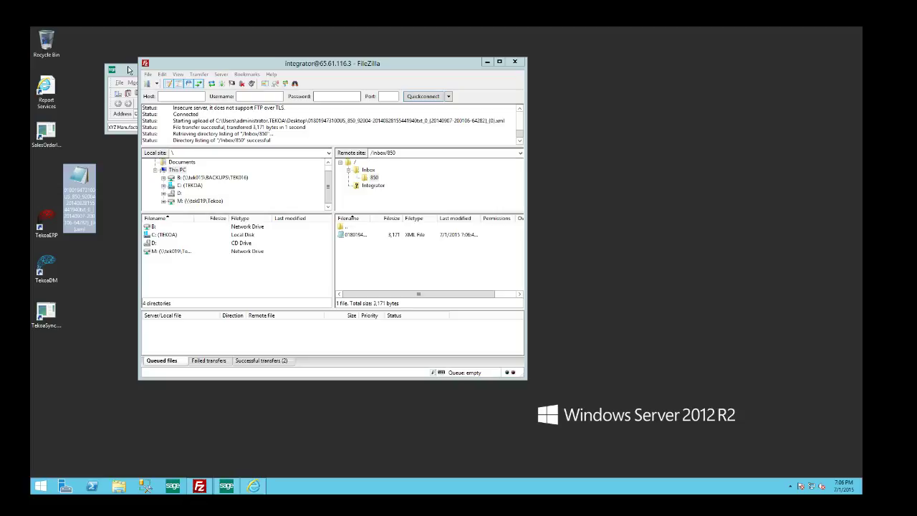
{"action": "left_click_drag", "start_coordinate": [430, 67], "coordinate": [398, 401]}
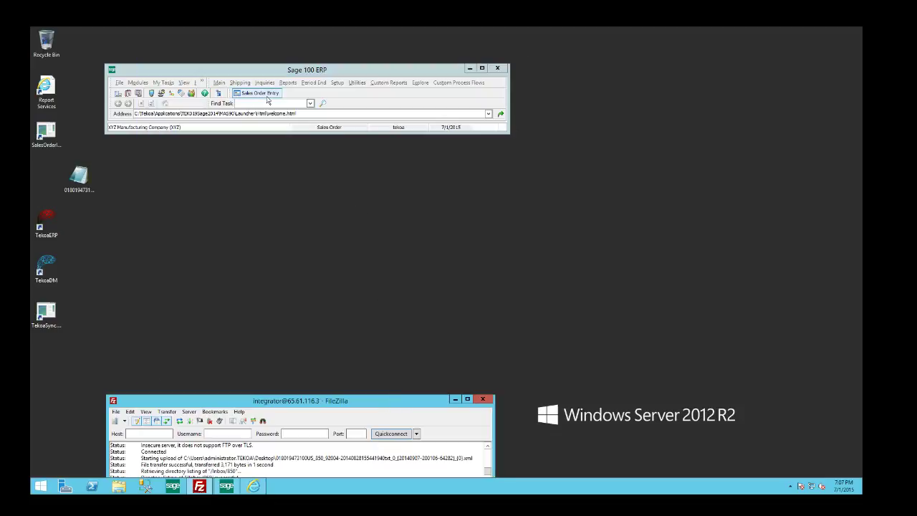
Step: Launch the SalesOrderIntegrate shortcut to import the Overstock purchase order from the FTP inbox
{"action": "double_click", "coordinate": [46, 131]}
Step: Refresh the remote /inbox/850 listing to confirm the file was picked up, then lower FileZilla
{"action": "left_click_drag", "start_coordinate": [355, 399], "coordinate": [352, 50]}
{"action": "right_click", "coordinate": [350, 248]}
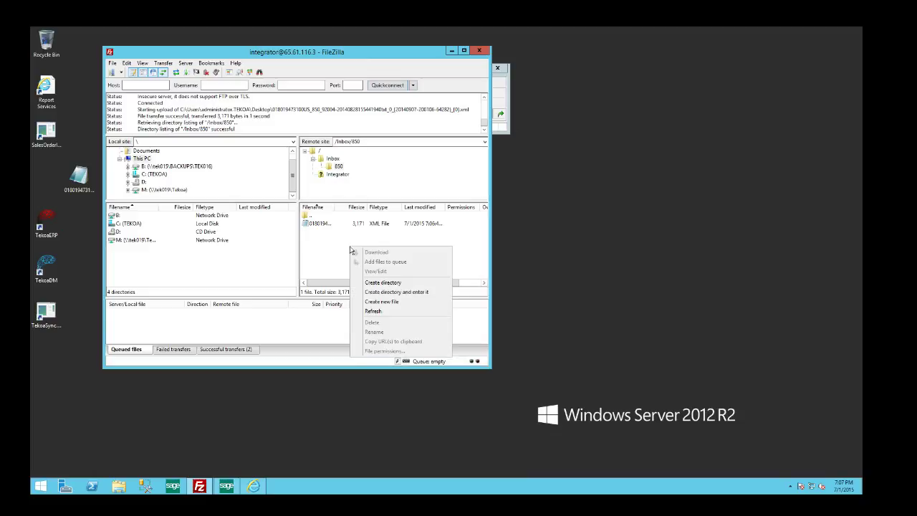
{"action": "left_click", "coordinate": [380, 311]}
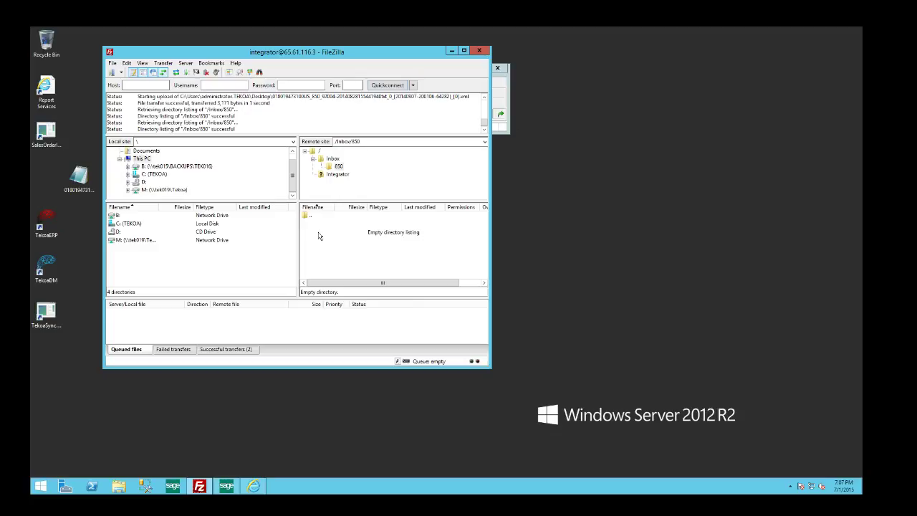
{"action": "left_click_drag", "start_coordinate": [342, 54], "coordinate": [358, 174]}
Step: Load the newest Overstock order from the lookup and view its four lines totaling 28,947.63
{"action": "left_click", "coordinate": [295, 70]}
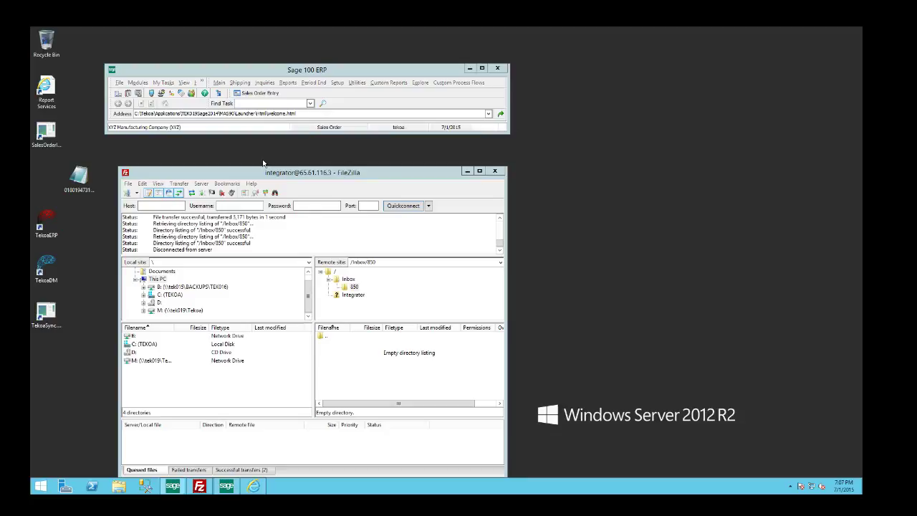
{"action": "left_click", "coordinate": [215, 169]}
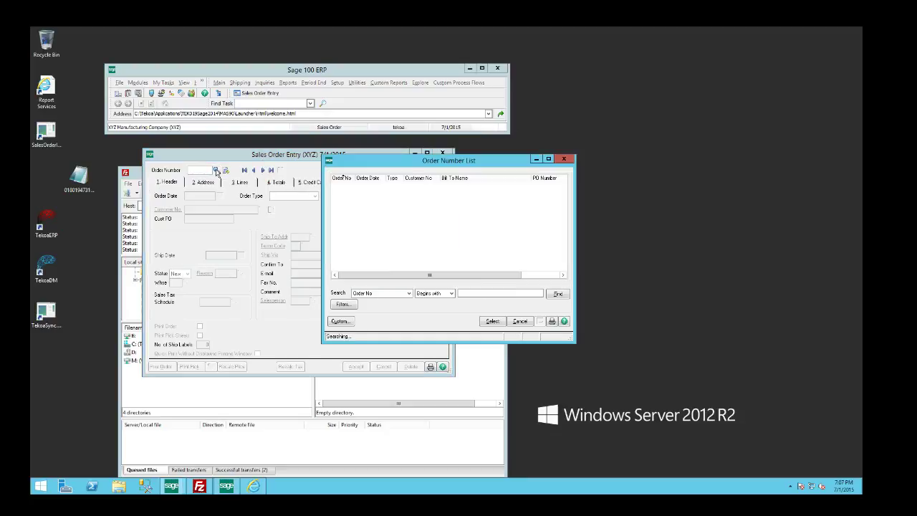
{"action": "scroll", "coordinate": [563, 241], "scroll_direction": "down", "scroll_amount": 2}
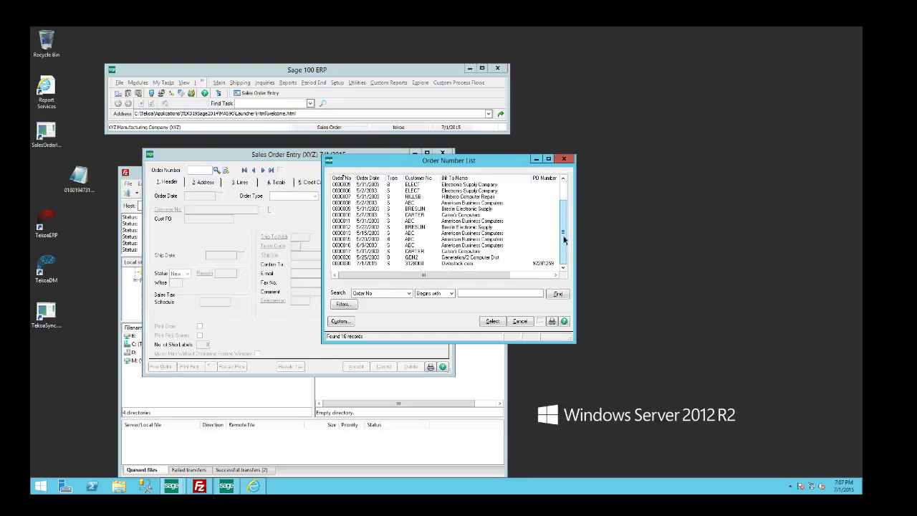
{"action": "left_click", "coordinate": [353, 264]}
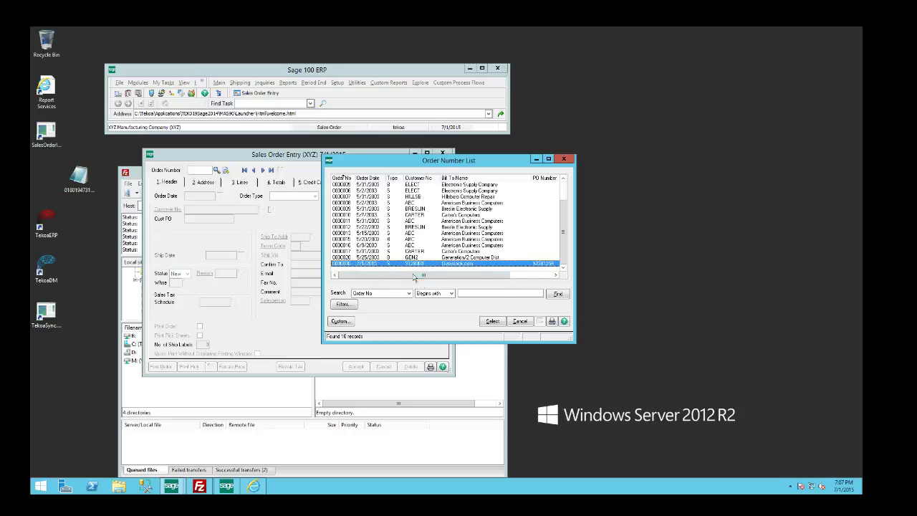
{"action": "double_click", "coordinate": [407, 264]}
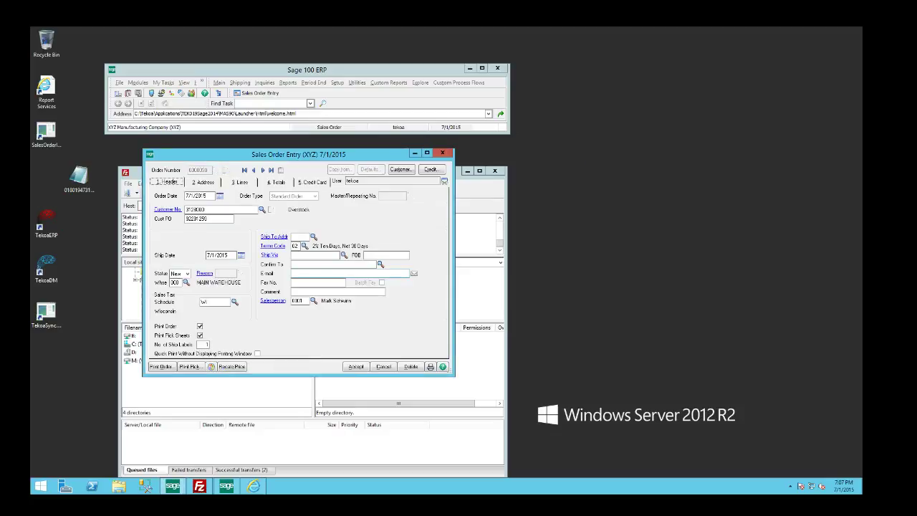
{"action": "left_click", "coordinate": [239, 182]}
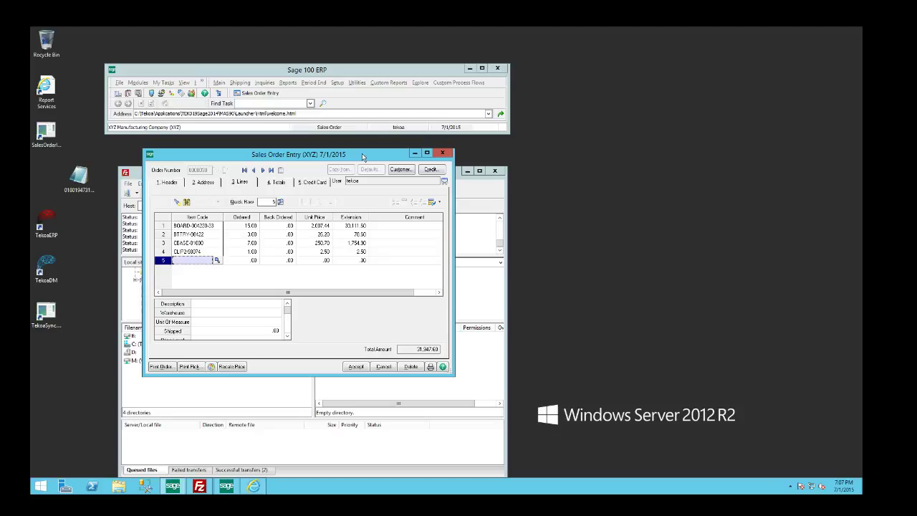
{"action": "left_click_drag", "start_coordinate": [363, 149], "coordinate": [364, 108]}
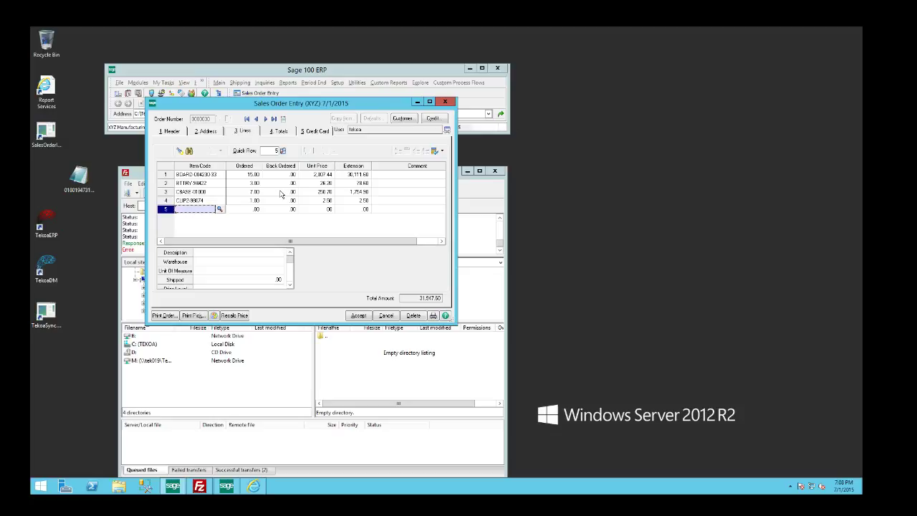
{"action": "left_click", "coordinate": [343, 74]}
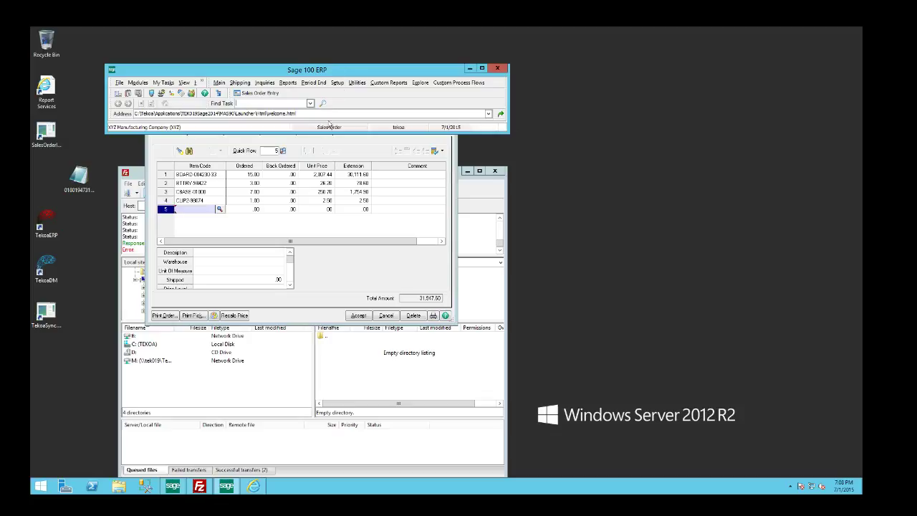
{"action": "left_click", "coordinate": [351, 143]}
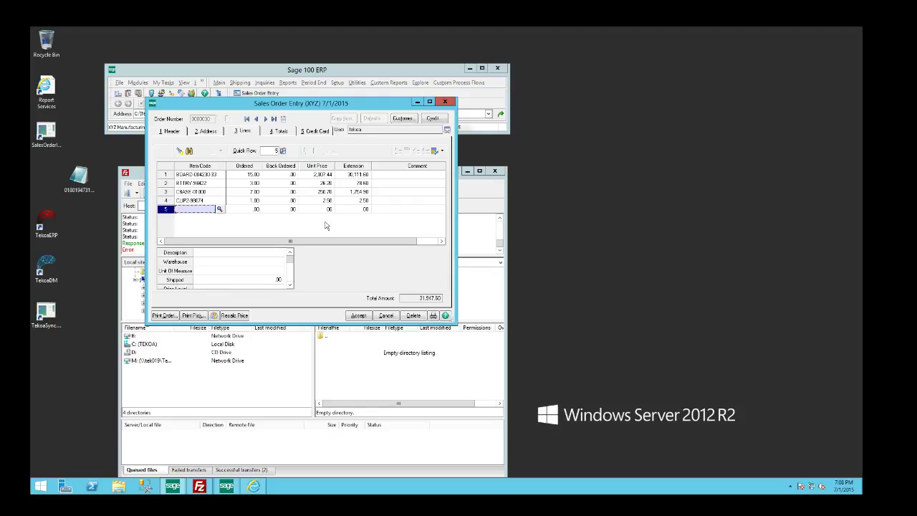
{"action": "left_click", "coordinate": [242, 93]}
{"action": "left_click_drag", "start_coordinate": [242, 93], "coordinate": [242, 93]}
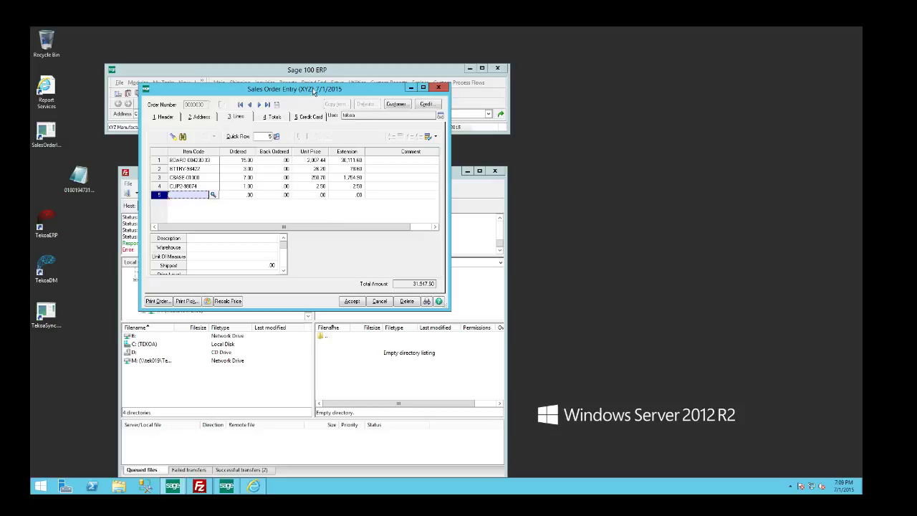
{"action": "left_click_drag", "start_coordinate": [313, 96], "coordinate": [322, 120]}
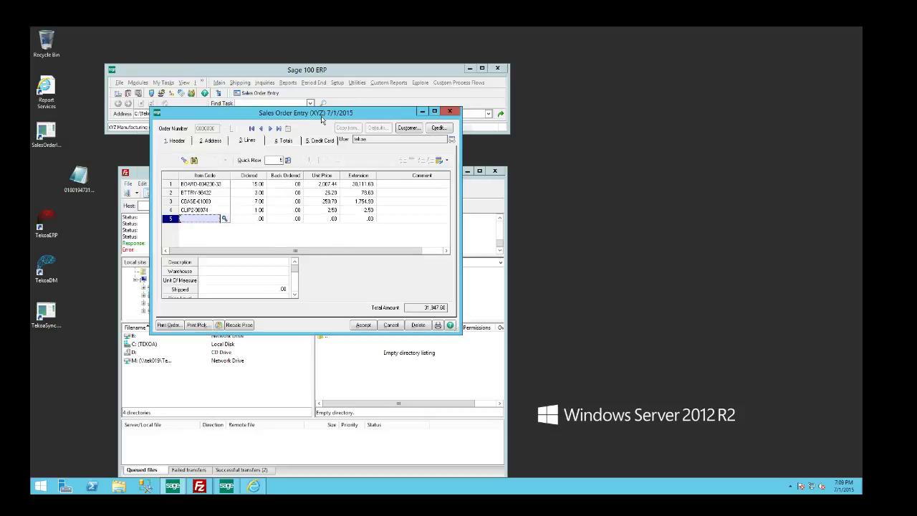